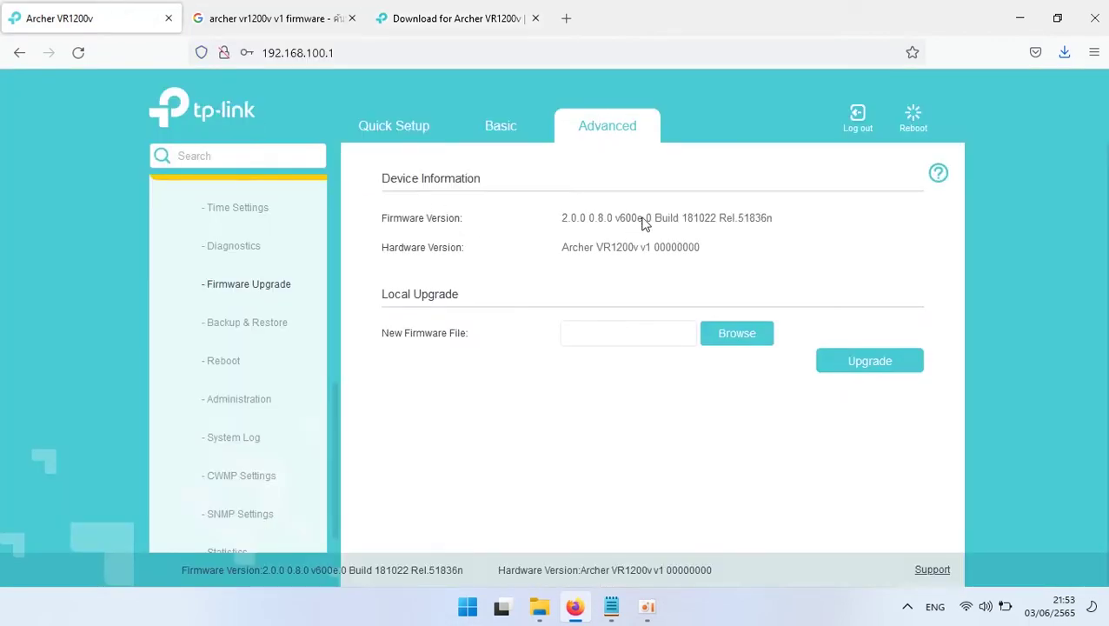
Step: Show the downloaded Archer VR1200v firmware zip (181024 build) in File Explorer from Firefox's Downloads list
{"action": "left_click", "coordinate": [428, 19]}
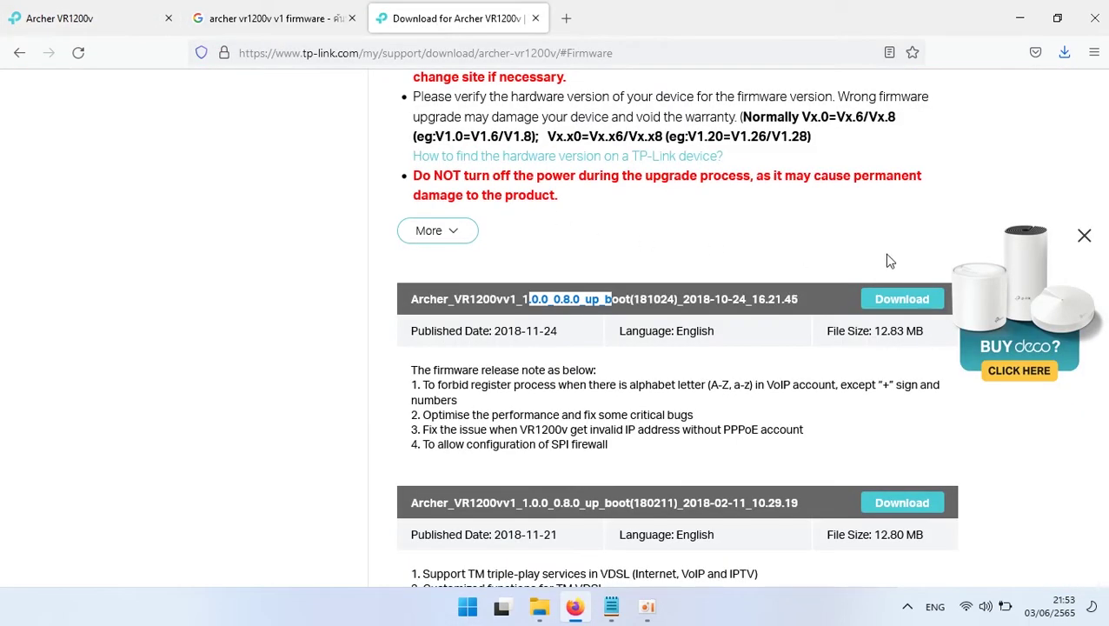
{"action": "left_click", "coordinate": [1065, 54]}
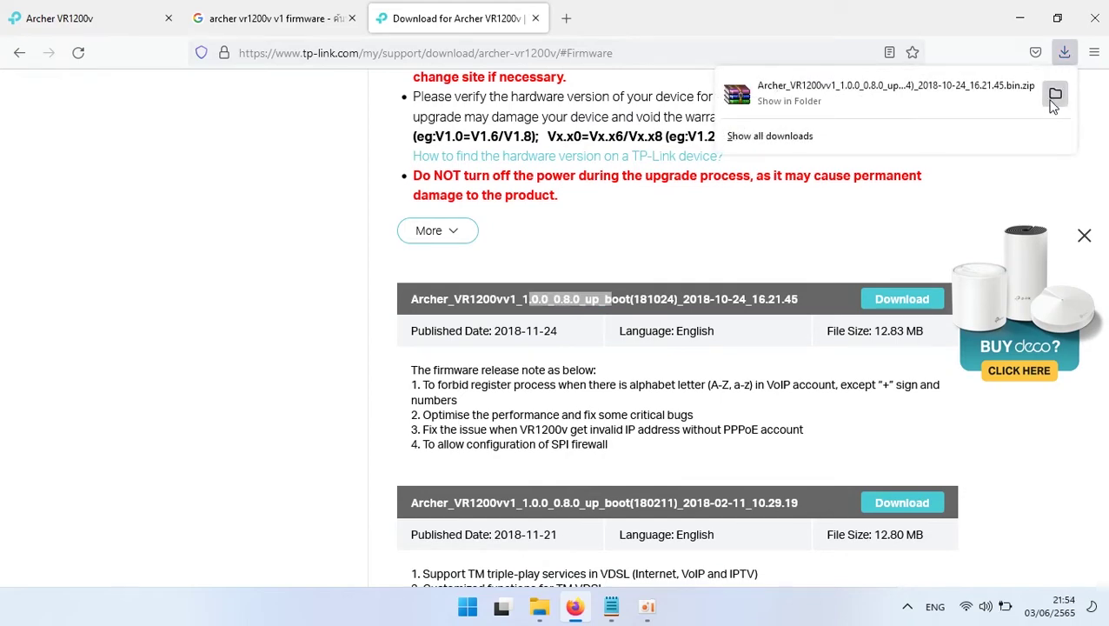
{"action": "left_click", "coordinate": [1054, 93]}
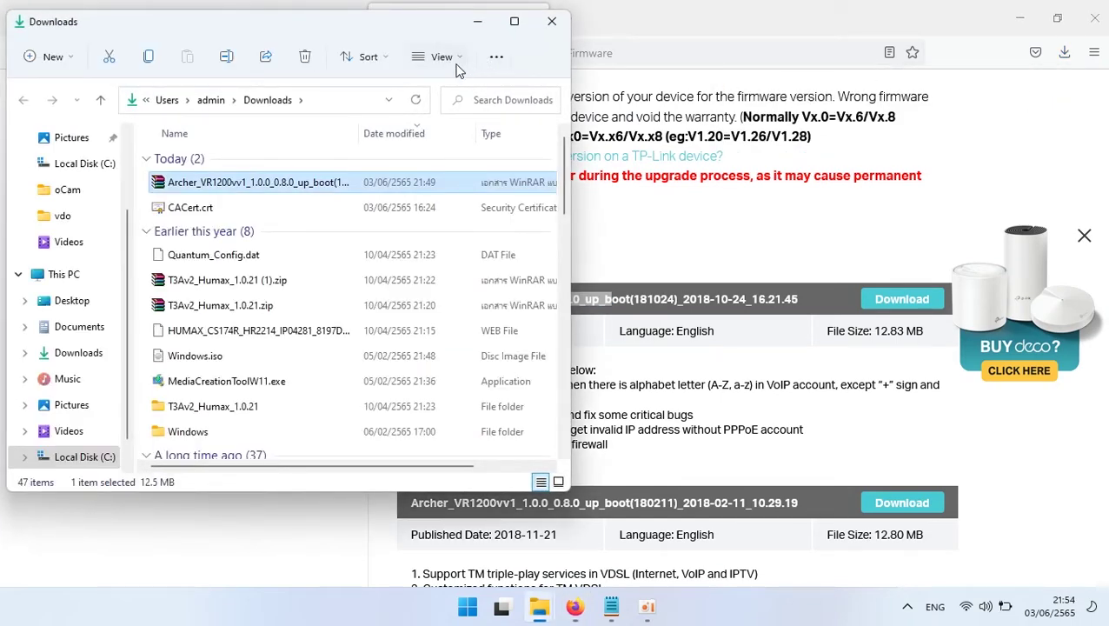
Step: Extract the firmware zip to its suggested folder and widen the Name column to read the BIN file name
{"action": "right_click", "coordinate": [230, 189]}
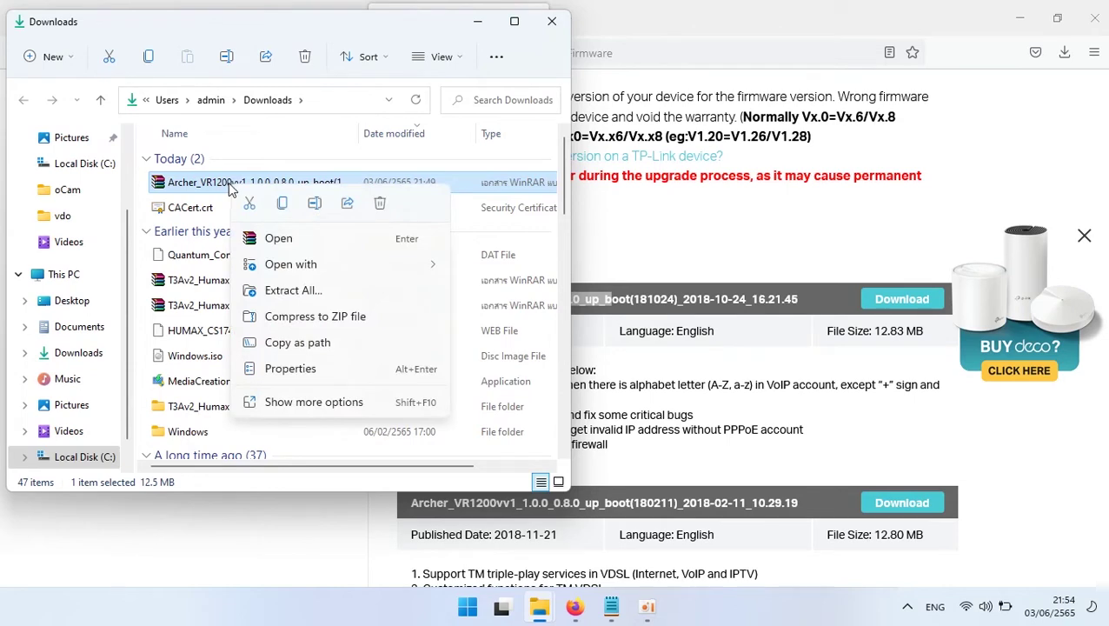
{"action": "left_click", "coordinate": [281, 290]}
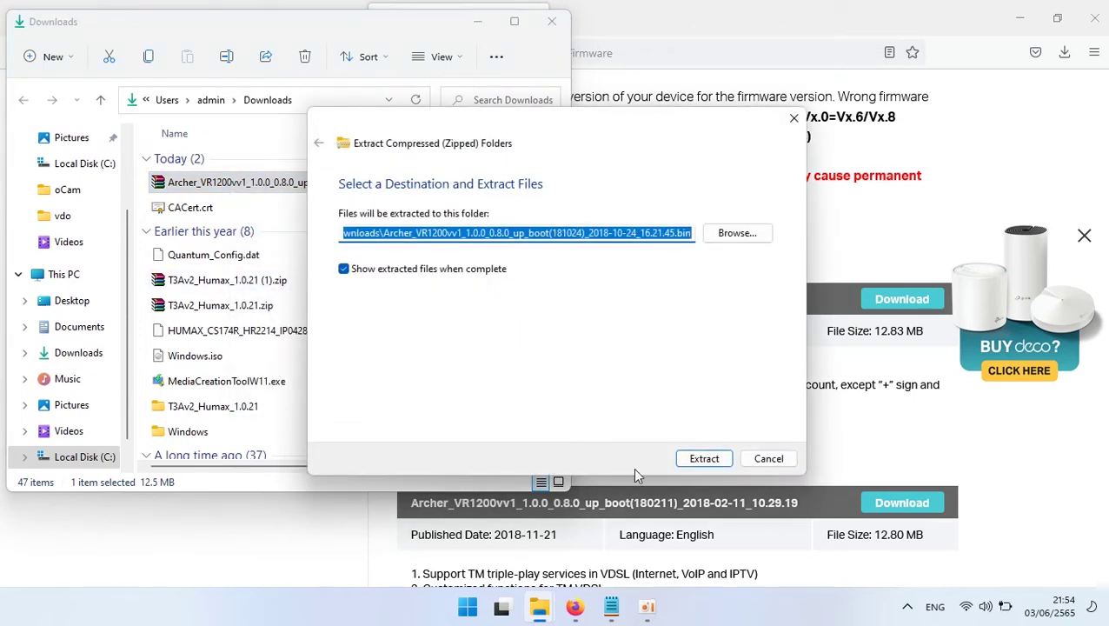
{"action": "left_click", "coordinate": [700, 459]}
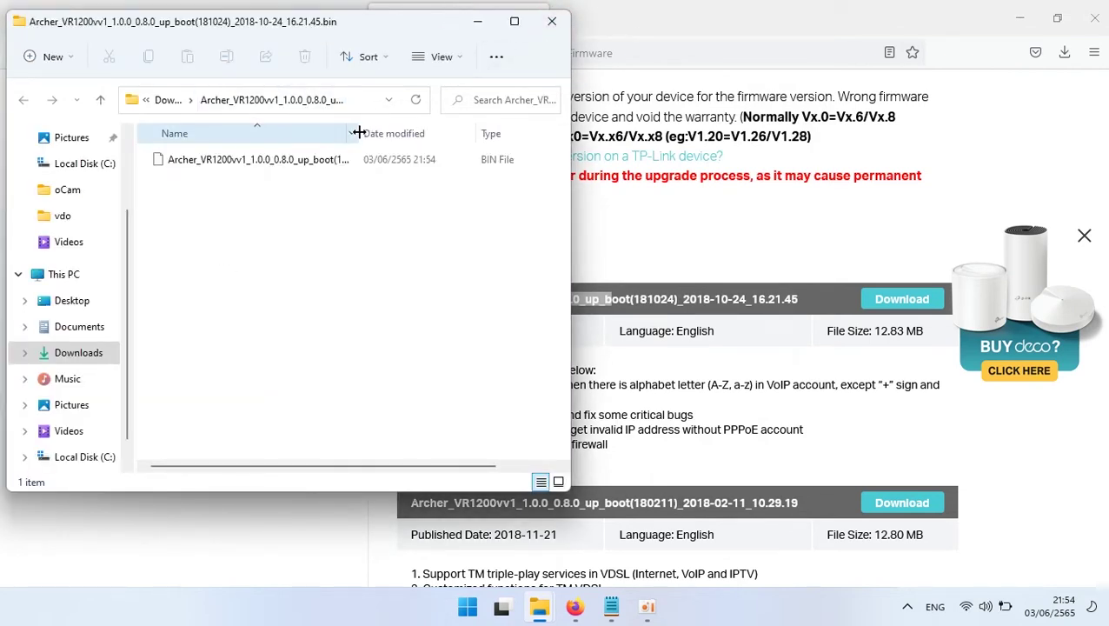
{"action": "left_click_drag", "start_coordinate": [358, 132], "coordinate": [465, 133]}
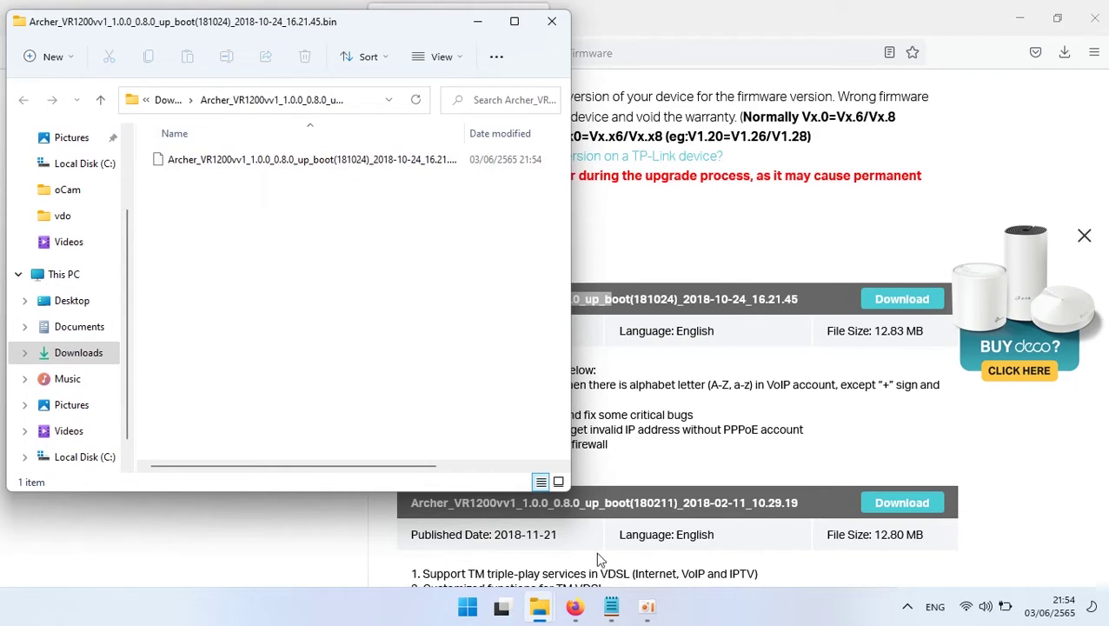
{"action": "left_click", "coordinate": [779, 227]}
Step: Select the extracted firmware BIN from the Downloads folder and start the router's local upgrade
{"action": "left_click", "coordinate": [133, 19]}
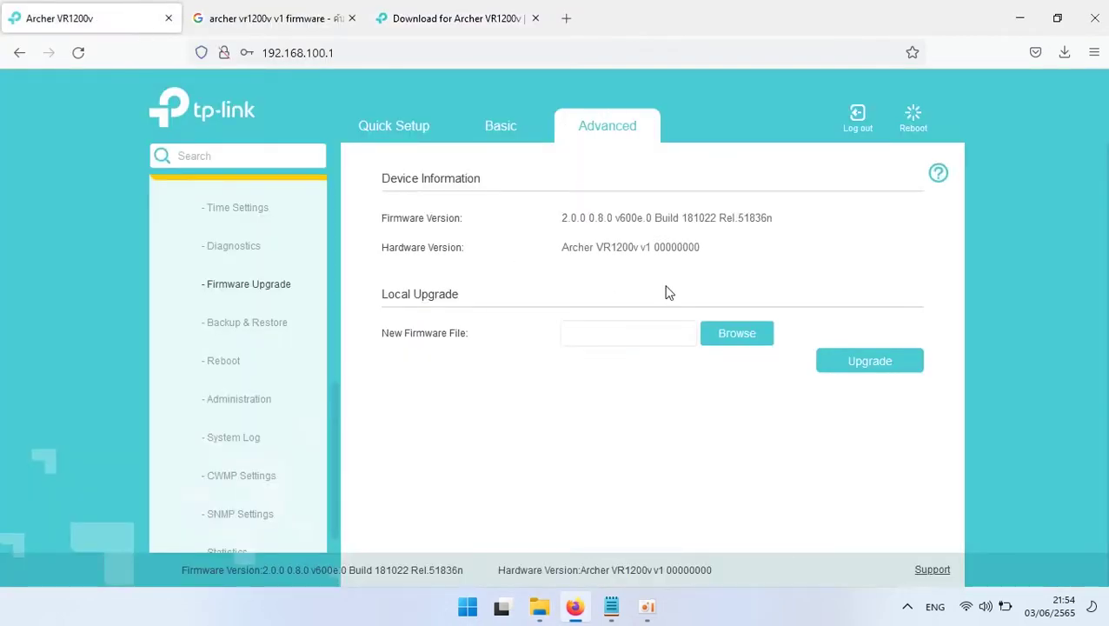
{"action": "left_click", "coordinate": [734, 335]}
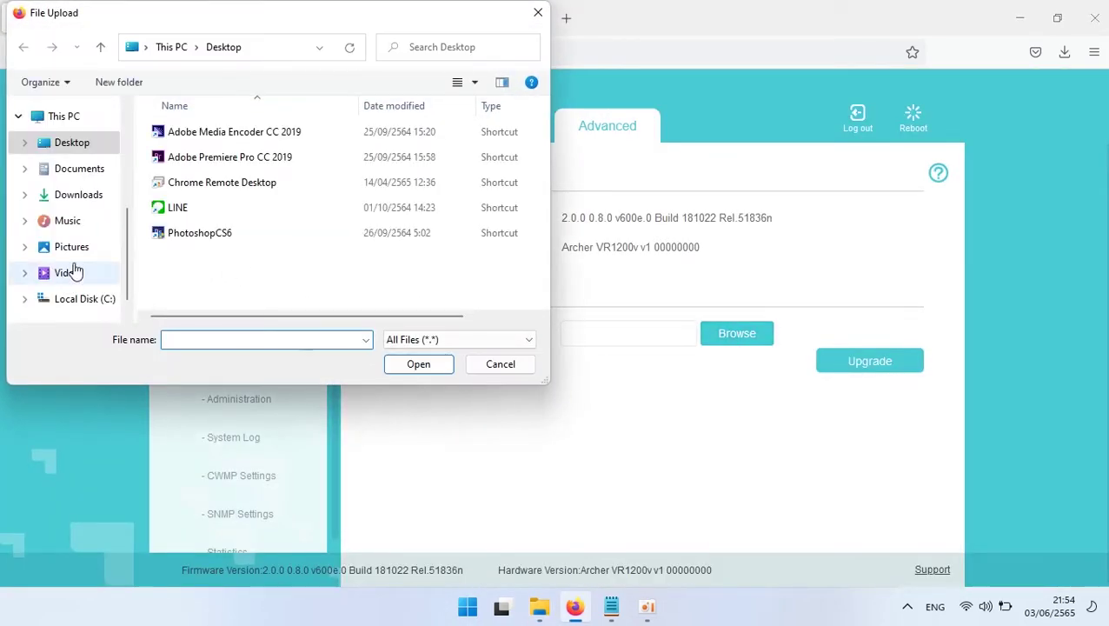
{"action": "left_click", "coordinate": [79, 194]}
{"action": "left_click", "coordinate": [230, 205]}
{"action": "double_click", "coordinate": [230, 204]}
{"action": "double_click", "coordinate": [224, 138]}
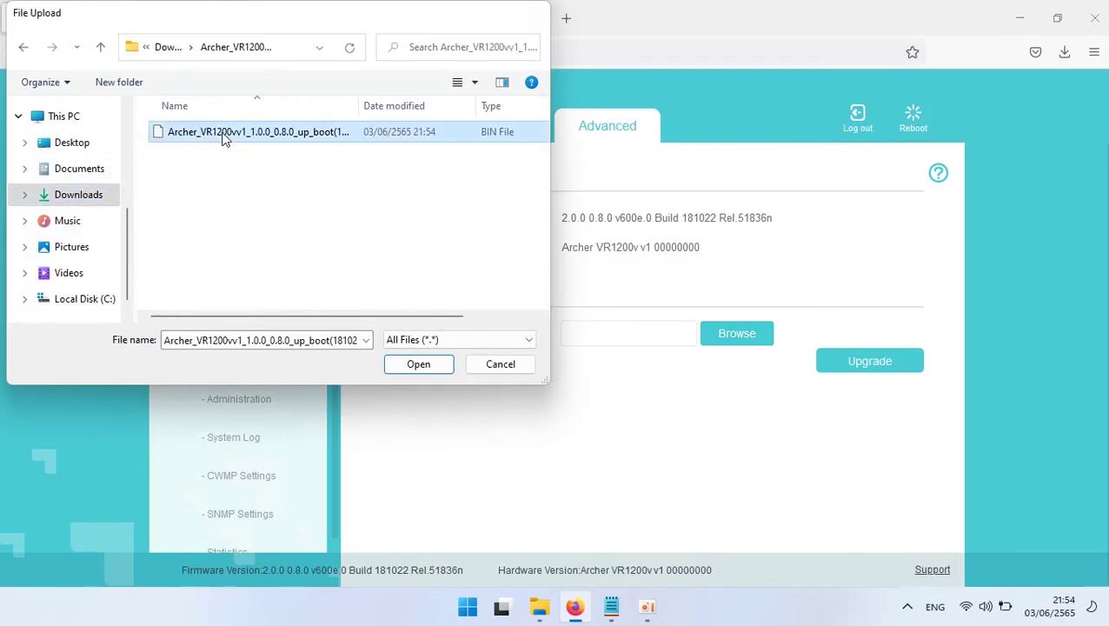
{"action": "left_click", "coordinate": [856, 369]}
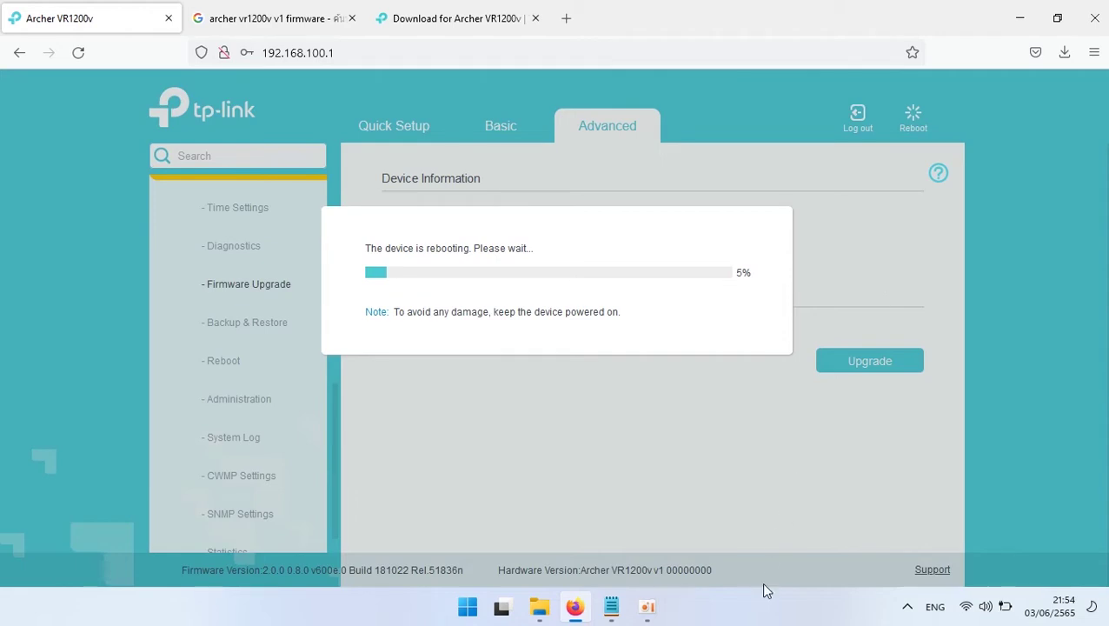
Step: Wait for the router reboot to reach 100%, checking the PC's network connection status meanwhile
{"action": "left_click", "coordinate": [646, 613]}
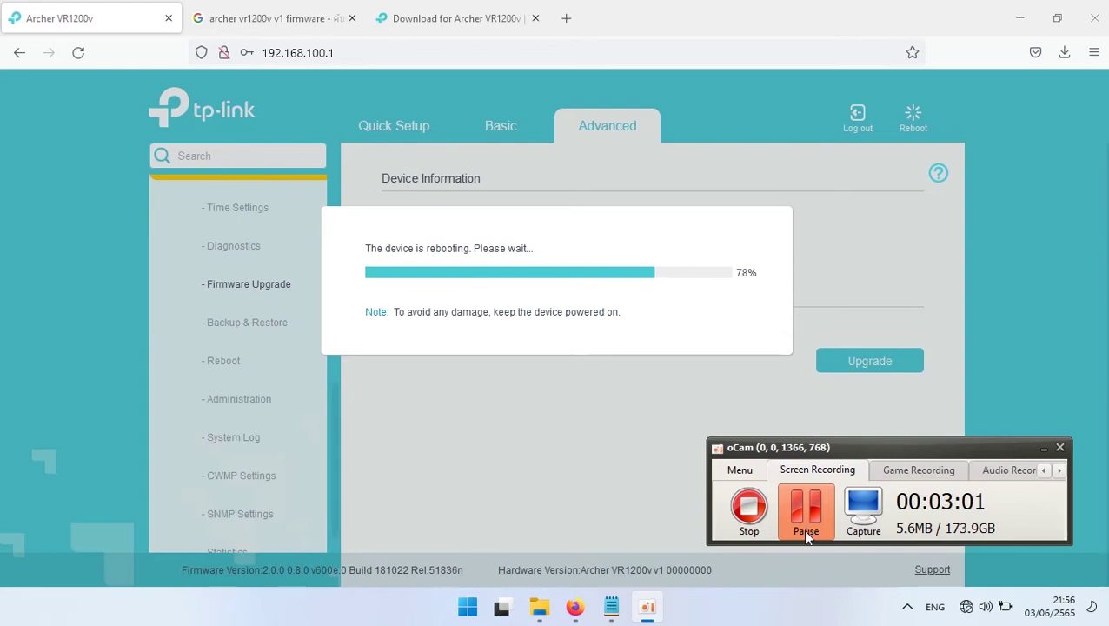
{"action": "left_click", "coordinate": [965, 610]}
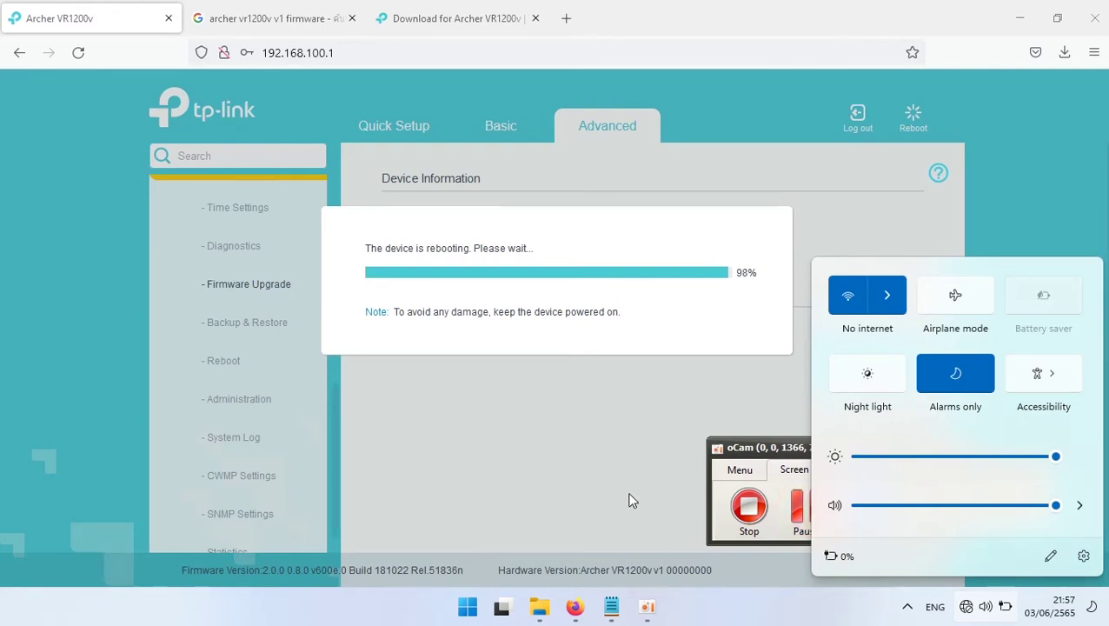
{"action": "left_click", "coordinate": [631, 539]}
{"action": "left_click", "coordinate": [659, 603]}
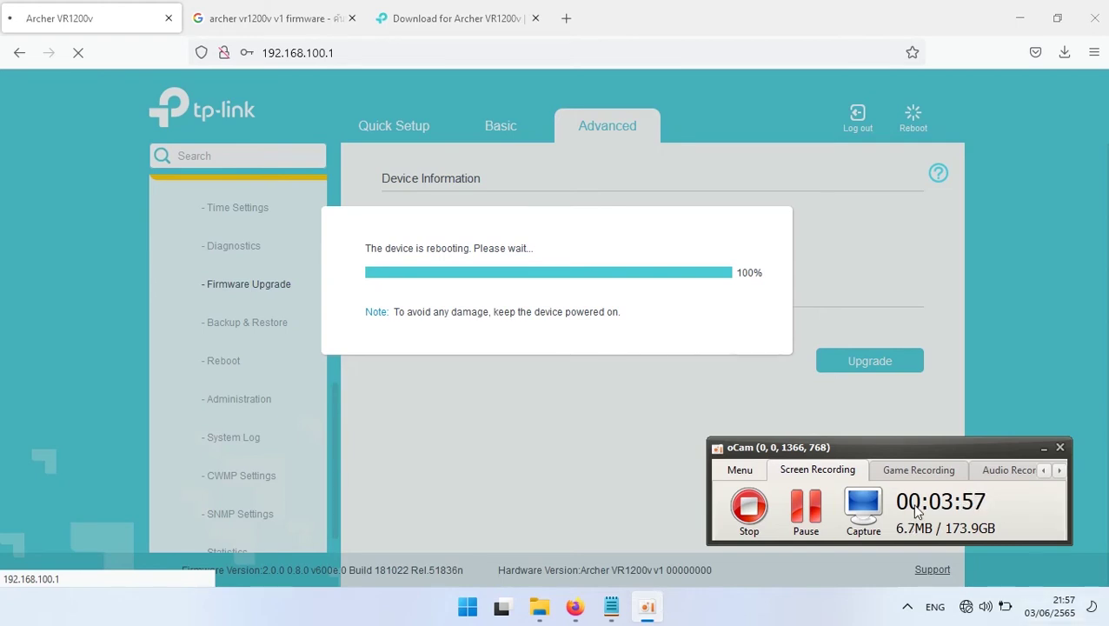
{"action": "left_click", "coordinate": [965, 609]}
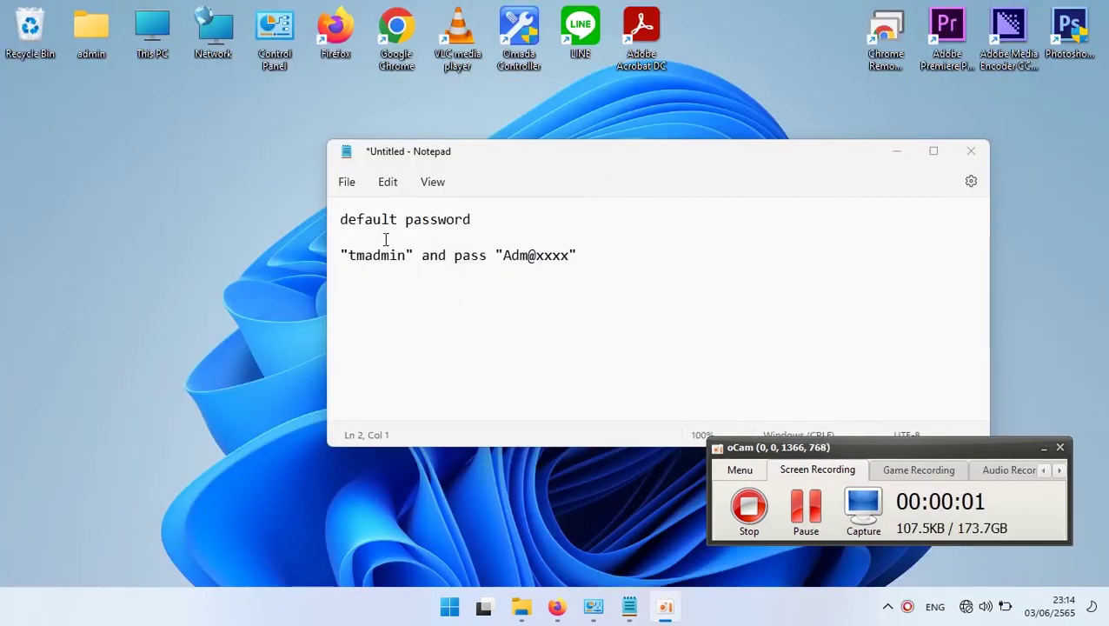
Step: Add a line 'Last Mac Address :xx:xx:xx:xx:xx' below the default login notes
{"action": "double_click", "coordinate": [375, 255]}
{"action": "double_click", "coordinate": [520, 256]}
{"action": "left_click", "coordinate": [544, 259]}
{"action": "left_click_drag", "start_coordinate": [535, 258], "coordinate": [571, 257]}
{"action": "left_click", "coordinate": [589, 247]}
{"action": "key", "text": "Return"}
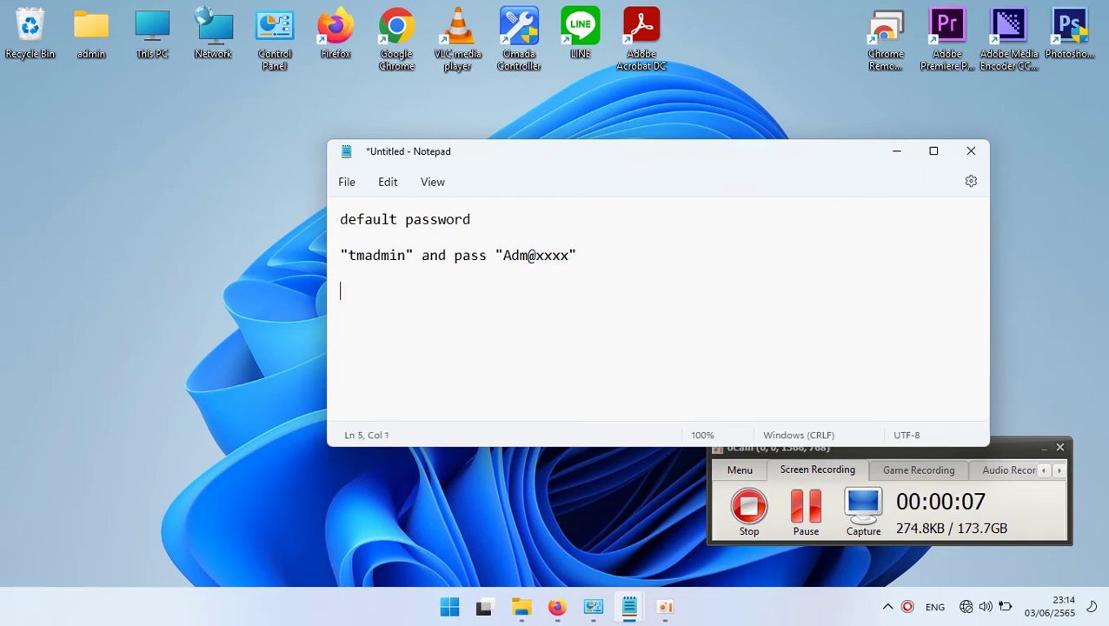
{"action": "type", "text": "Last "}
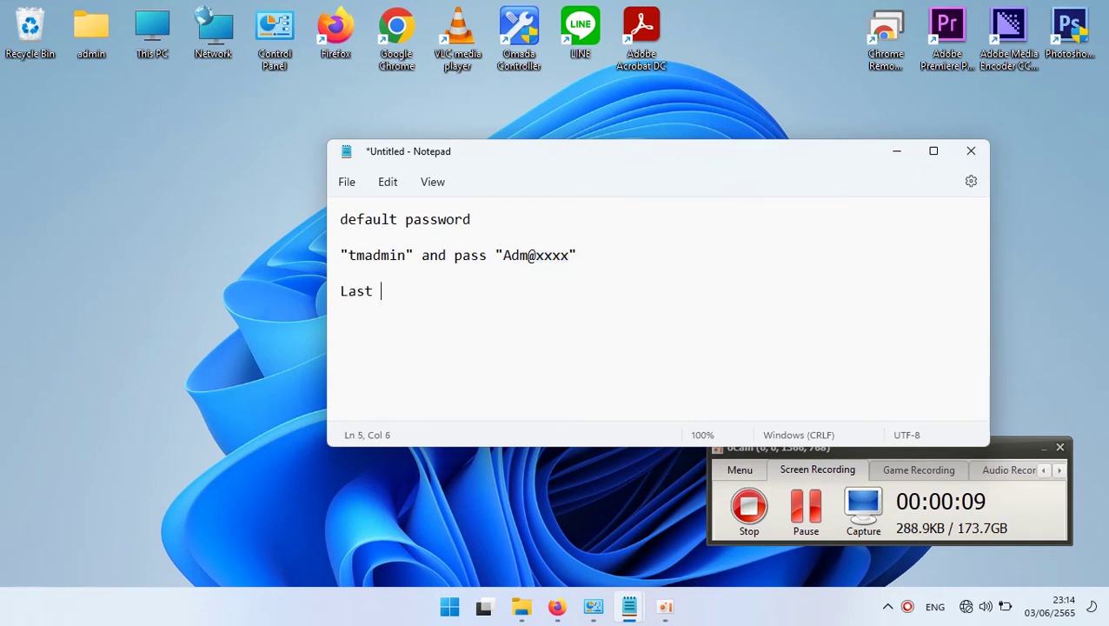
{"action": "type", "text": "Mac"}
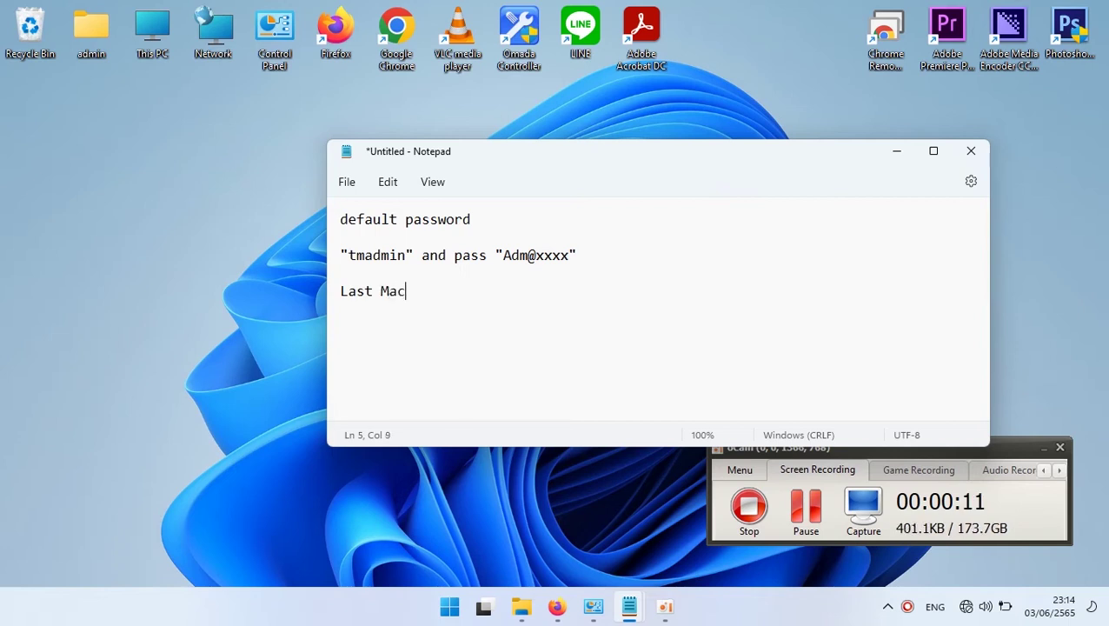
{"action": "type", "text": " Address"}
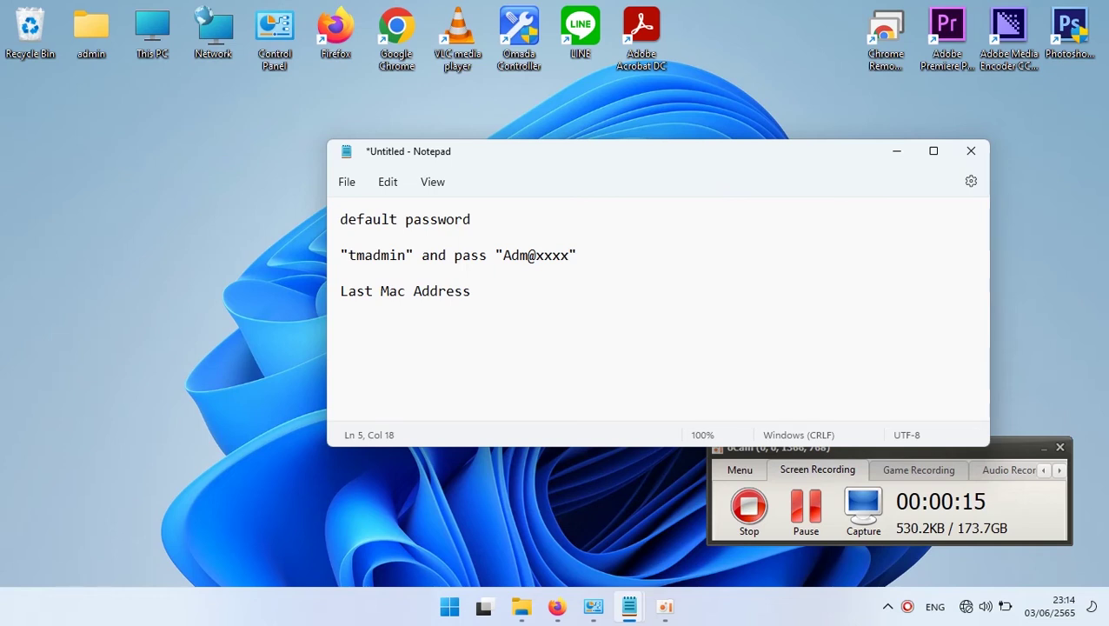
{"action": "type", "text": " :xx"}
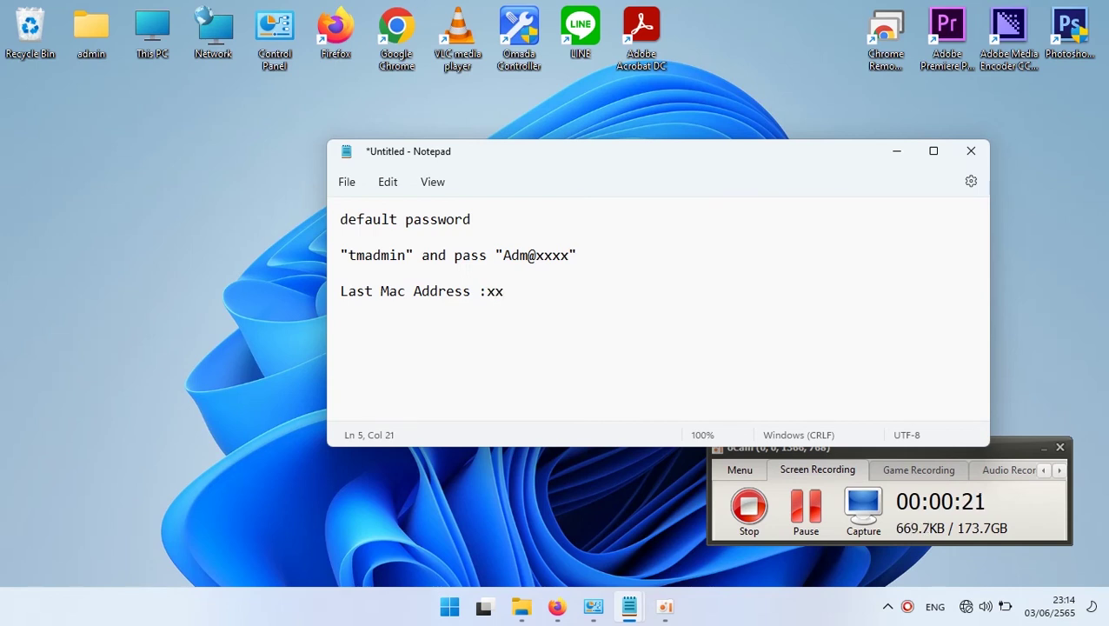
{"action": "type", "text": ":xx:xx:xx:xx"}
Step: Fill the last two MAC groups with FE and P0, then start a new line
{"action": "left_click_drag", "start_coordinate": [564, 298], "coordinate": [601, 296]}
{"action": "left_click", "coordinate": [571, 293]}
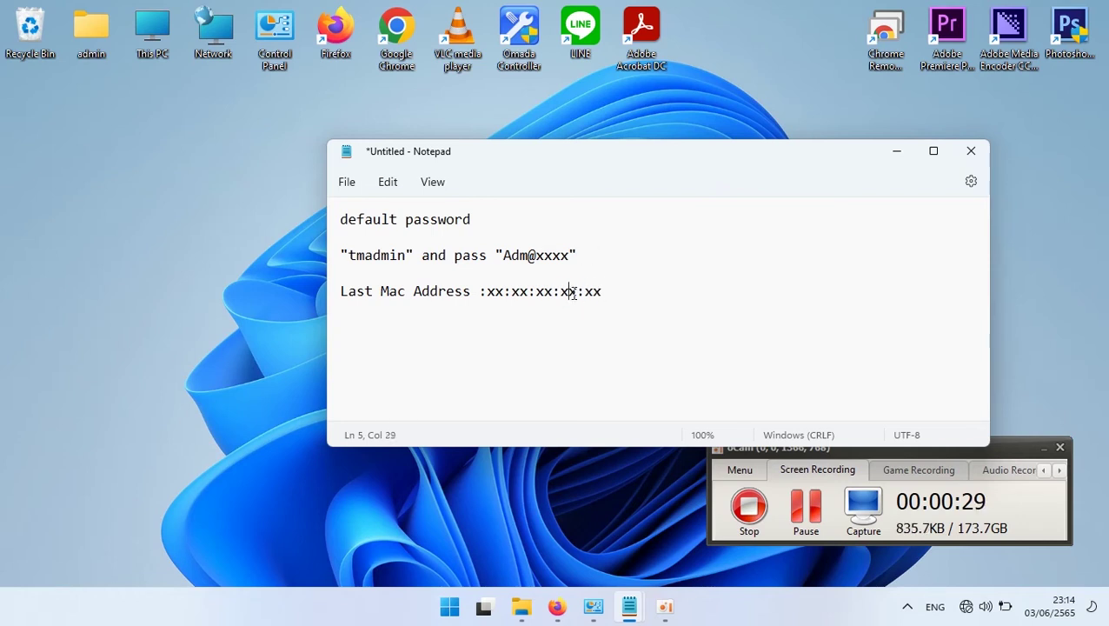
{"action": "key", "text": "BackSpace"}
{"action": "key", "text": "BackSpace"}
{"action": "type", "text": "FE"}
{"action": "key", "text": "Right"}
{"action": "key", "text": "Right"}
{"action": "key", "text": "BackSpace"}
{"action": "type", "text": "P0"}
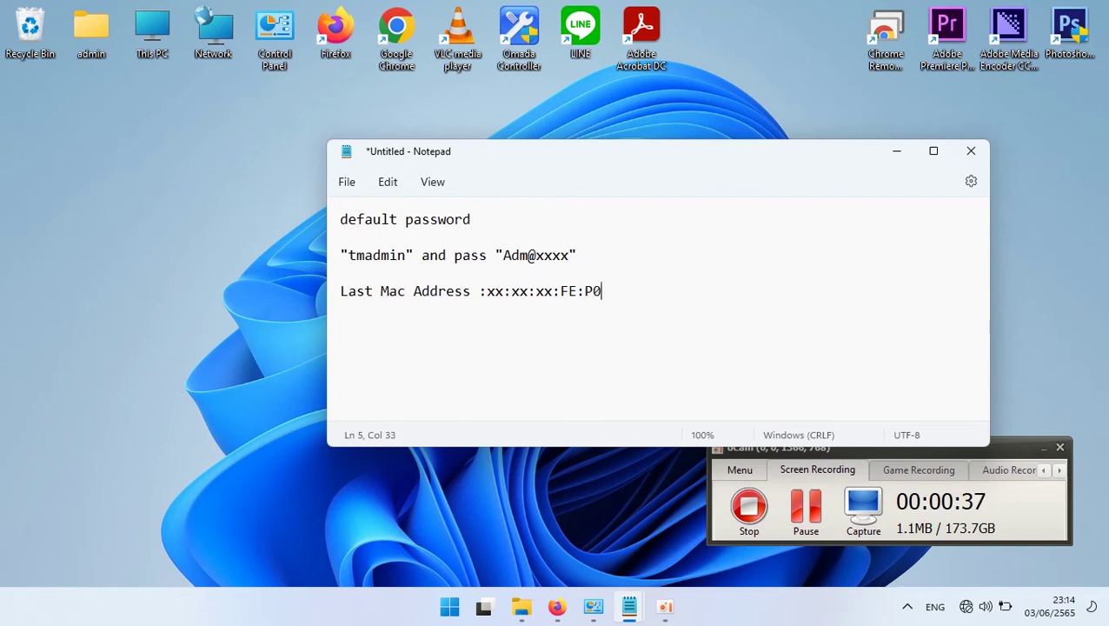
{"action": "key", "text": "Return"}
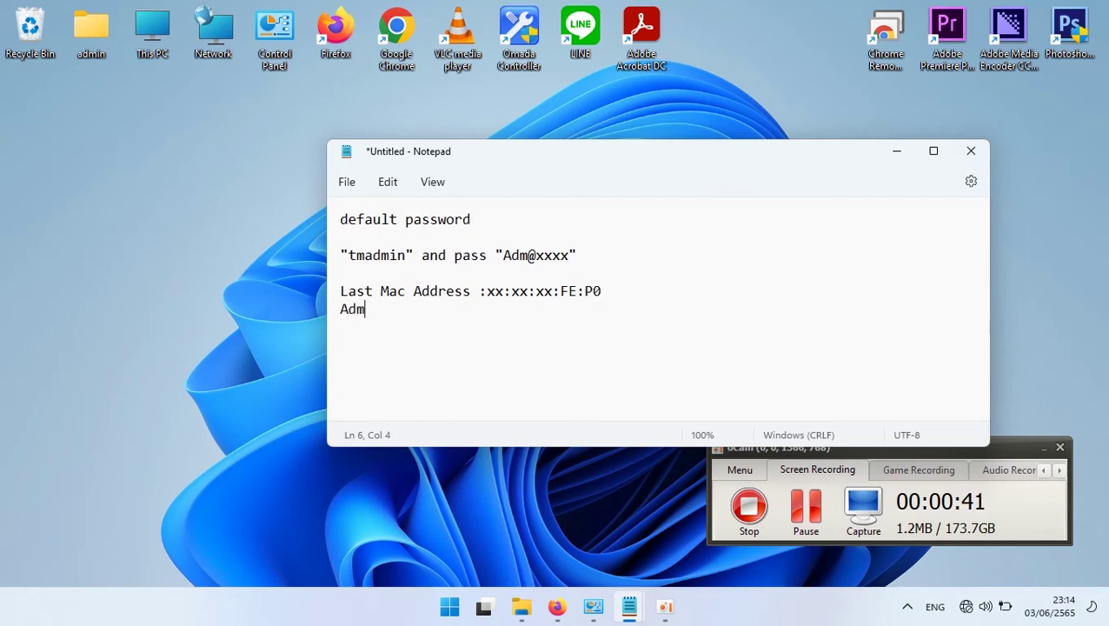
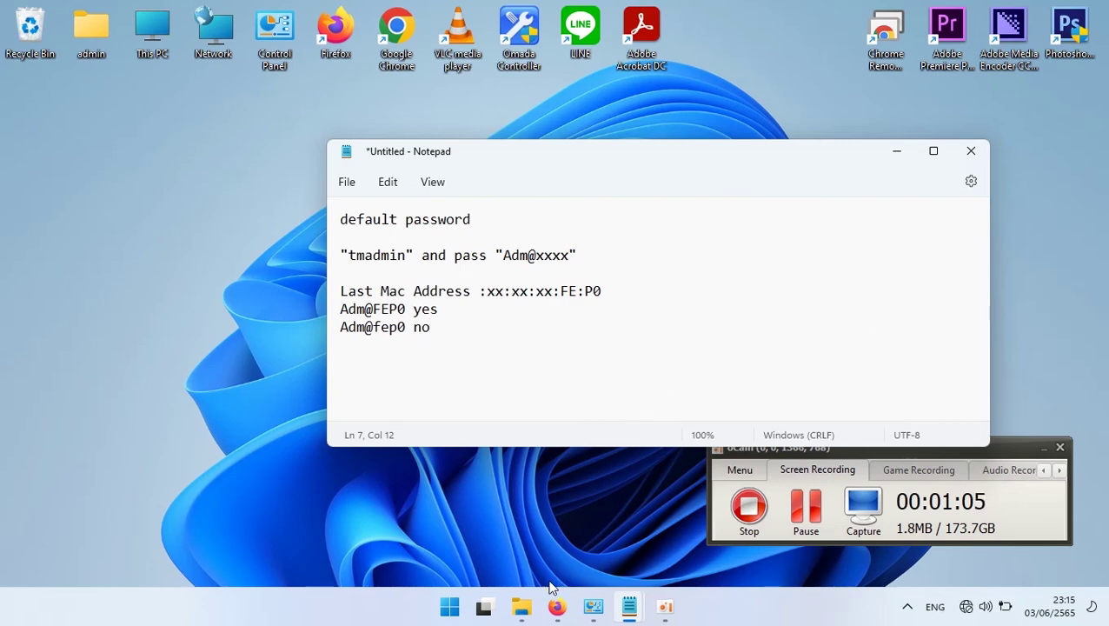
Step: Confirm the router's Firmware Version now reads v1.0.6
{"action": "left_click", "coordinate": [557, 606]}
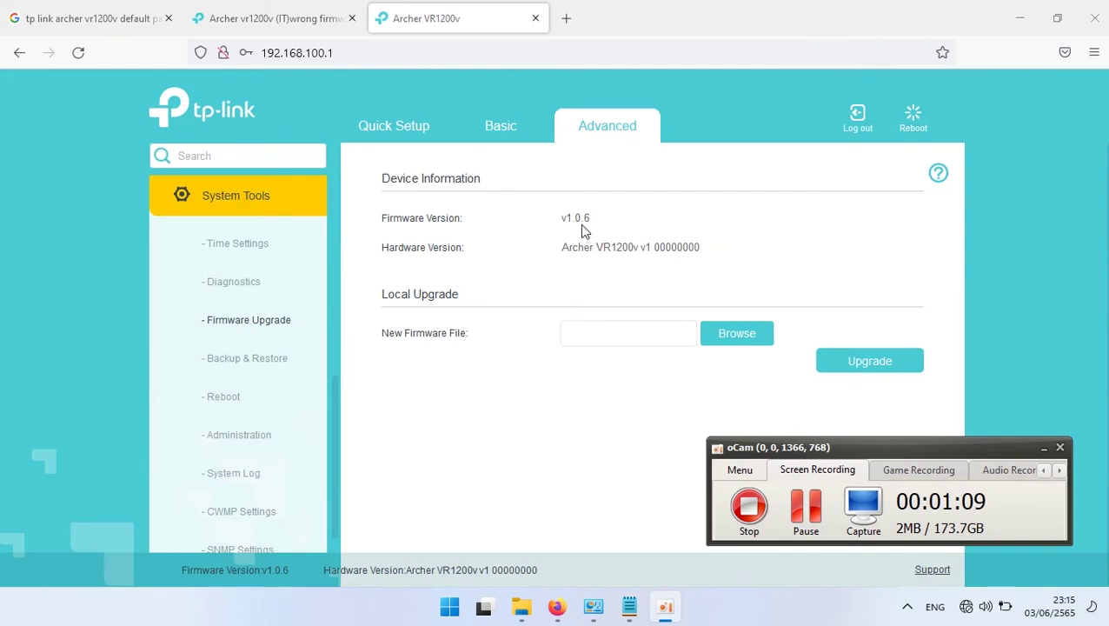
{"action": "left_click_drag", "start_coordinate": [569, 217], "coordinate": [566, 250]}
{"action": "scroll", "coordinate": [213, 292], "scroll_direction": "up", "scroll_amount": 4}
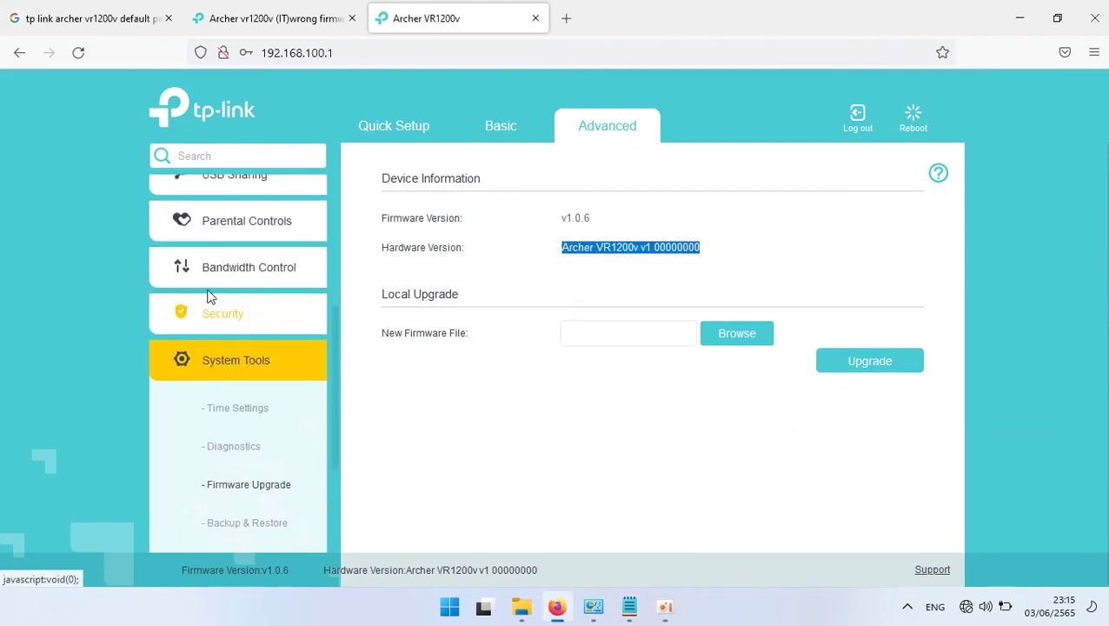
{"action": "scroll", "coordinate": [228, 471], "scroll_direction": "down", "scroll_amount": 2}
Step: Collapse System Tools, open the Operation Mode page, and stop the oCam recording
{"action": "left_click", "coordinate": [224, 422]}
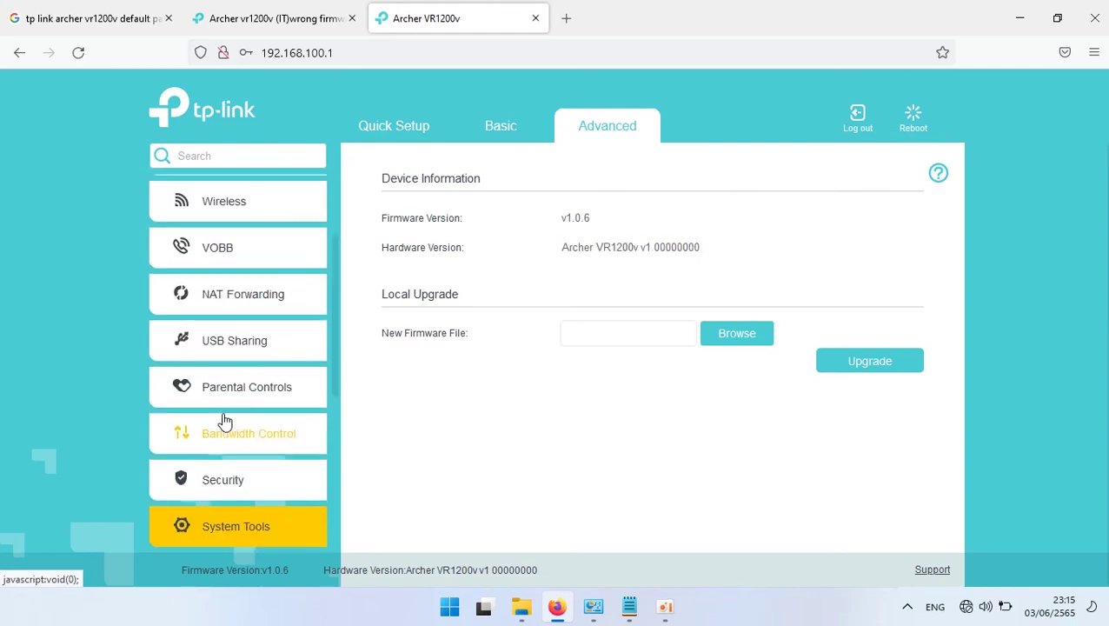
{"action": "scroll", "coordinate": [224, 421], "scroll_direction": "up", "scroll_amount": 3}
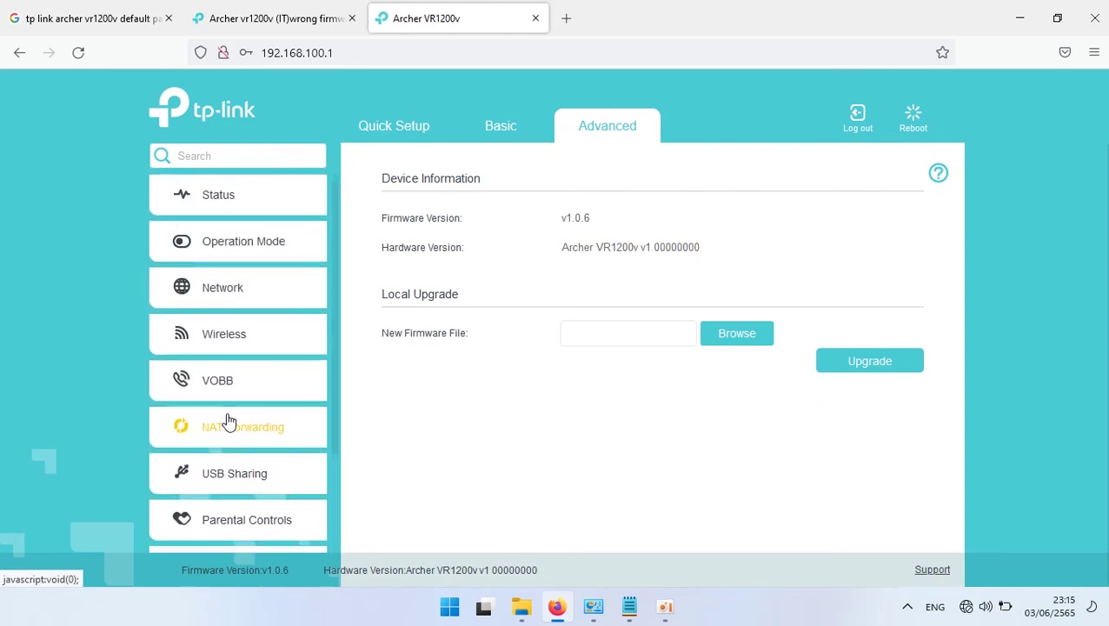
{"action": "left_click", "coordinate": [223, 252]}
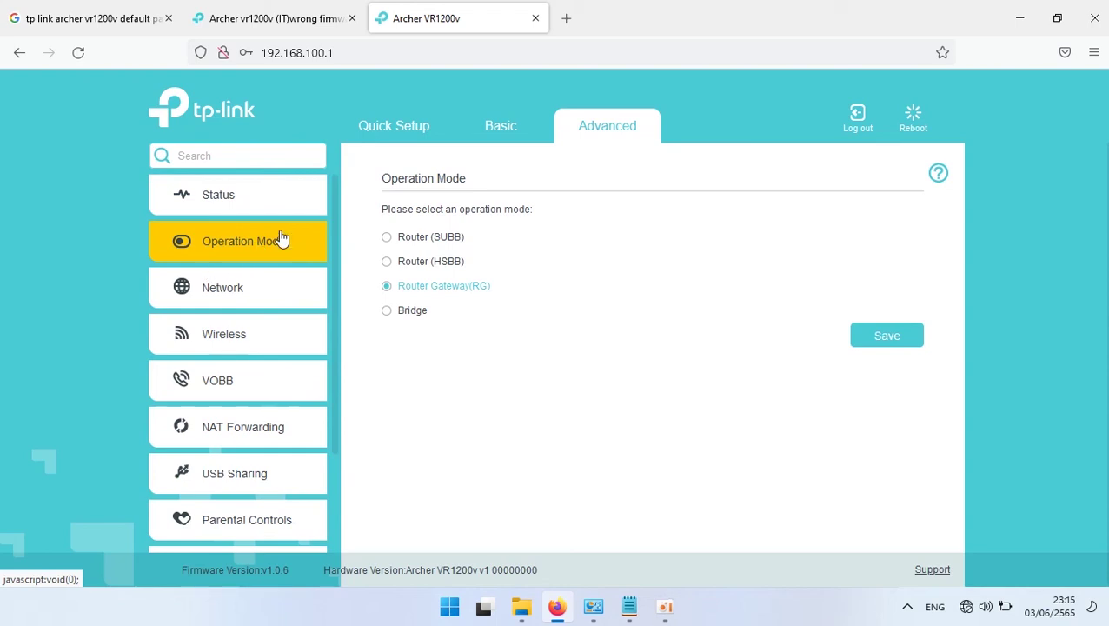
{"action": "left_click", "coordinate": [668, 610]}
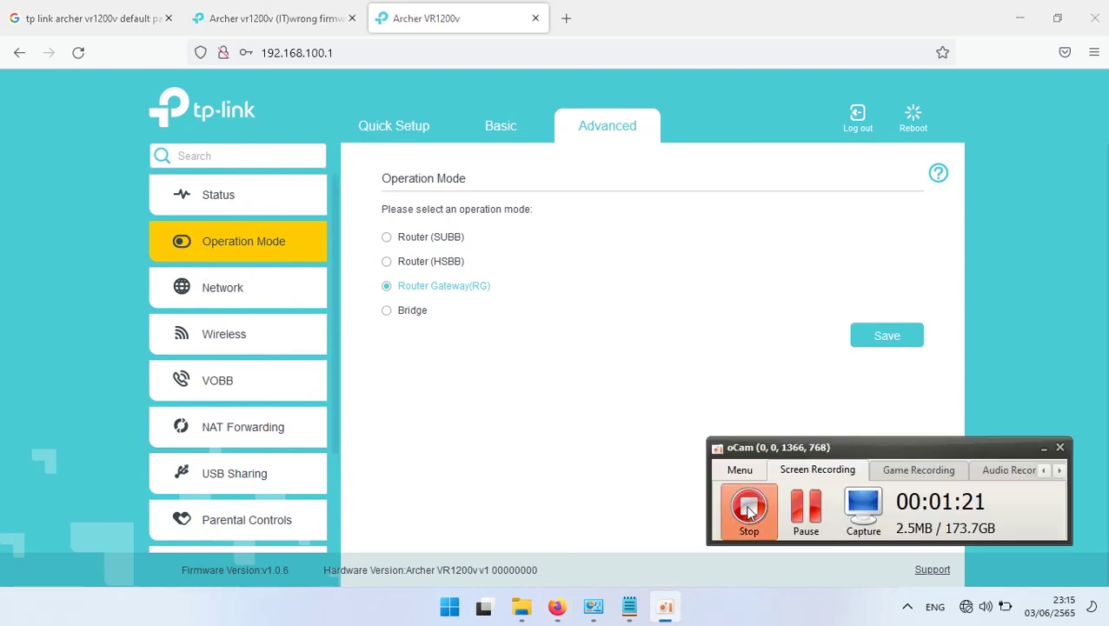
{"action": "left_click", "coordinate": [749, 507]}
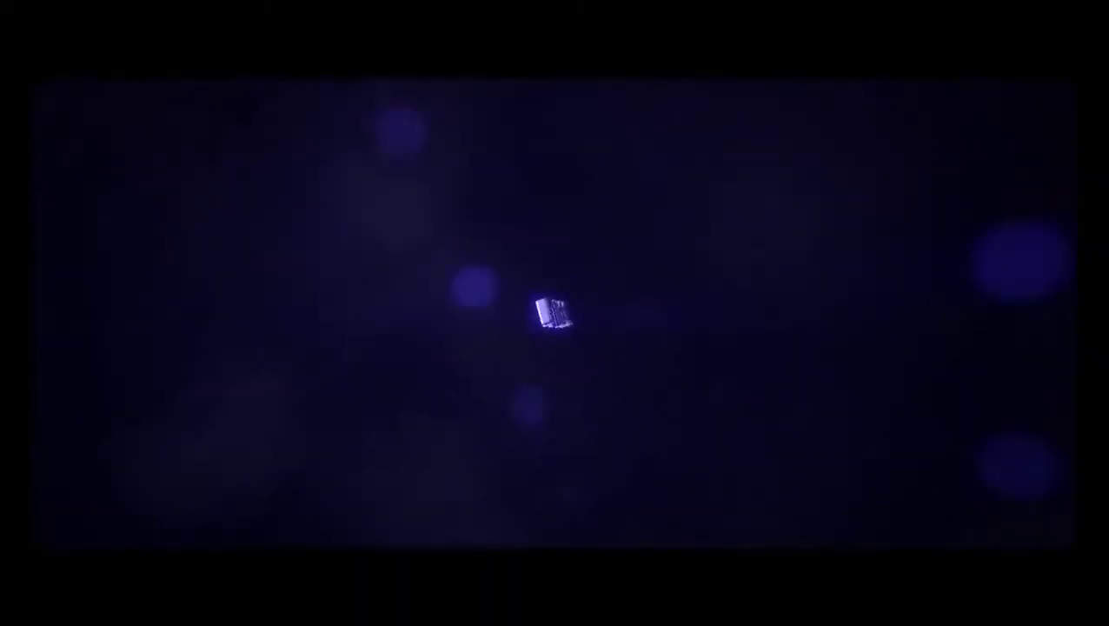